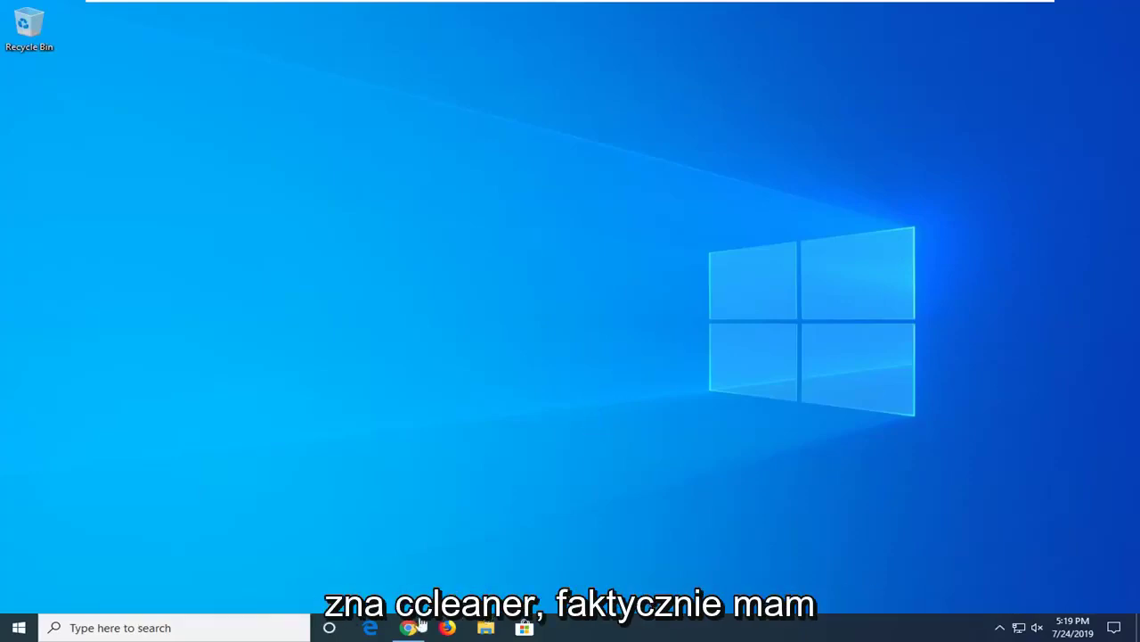
- Search the computer for ccleaner and launch the CCleaner app
left_click(19, 628)
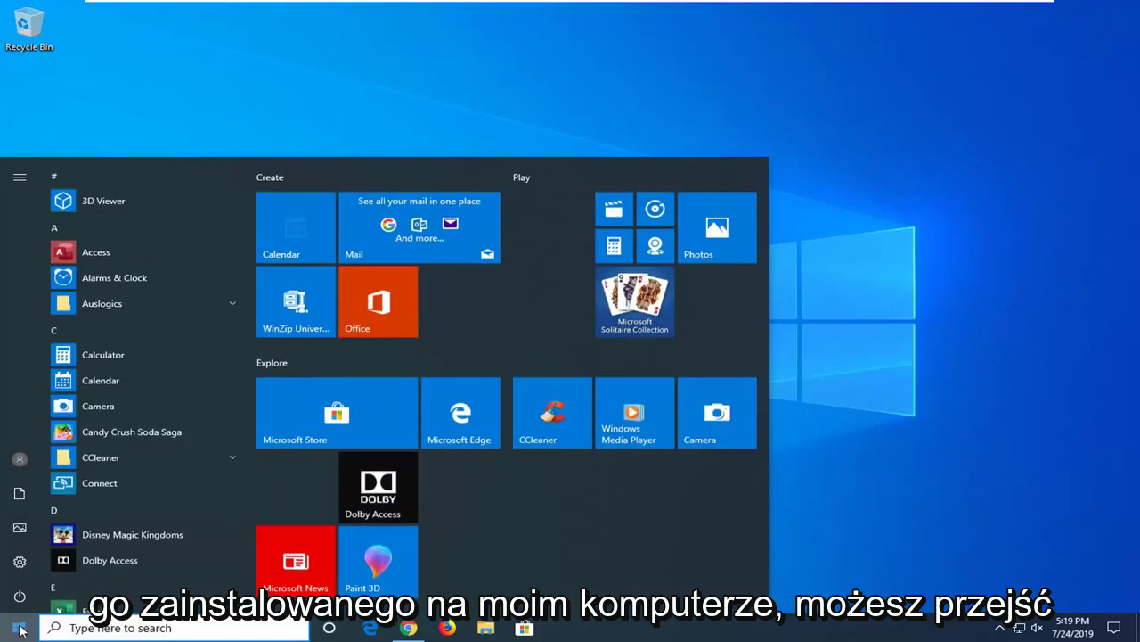
type("cc")
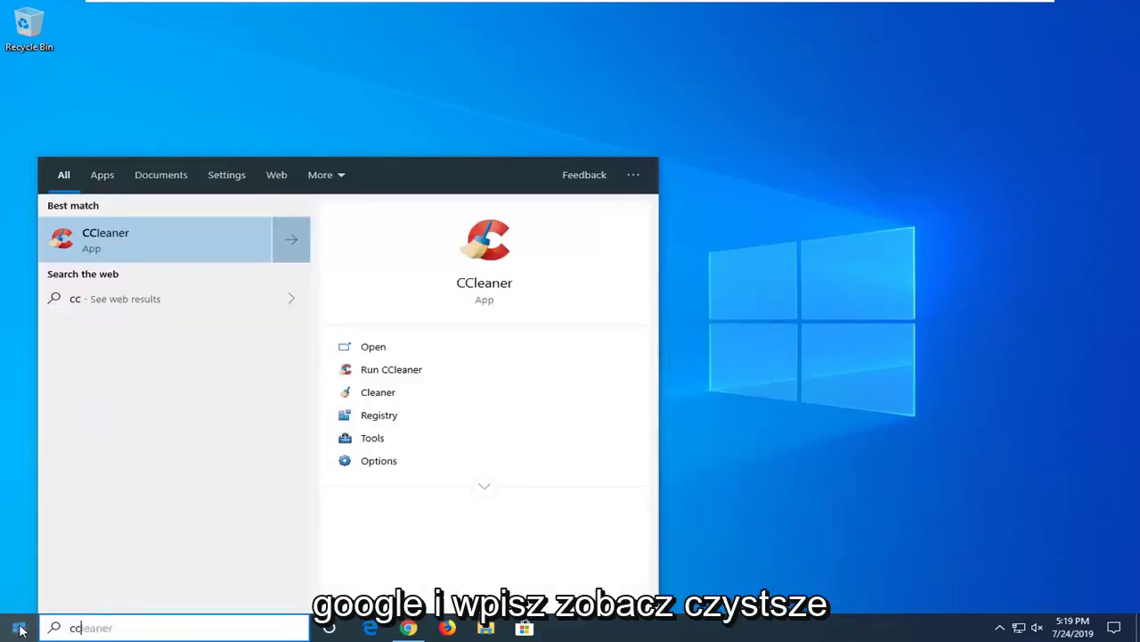
type("leaner")
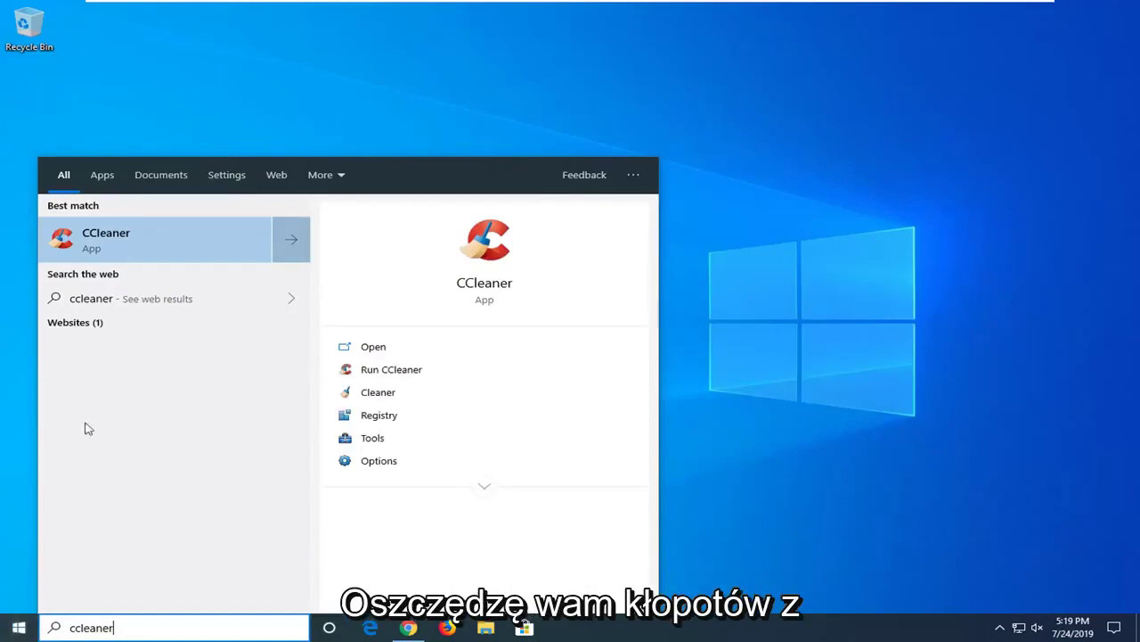
left_click(125, 241)
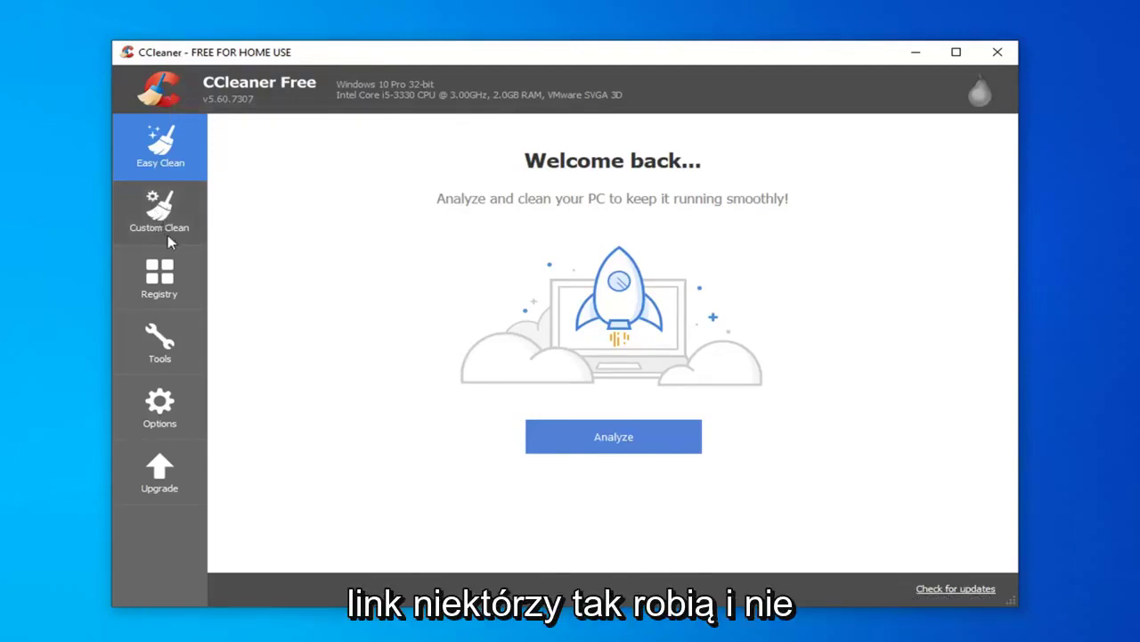
- Scan the registry for issues with all Registry Cleaner categories checked and look over the listed problems
left_click(154, 420)
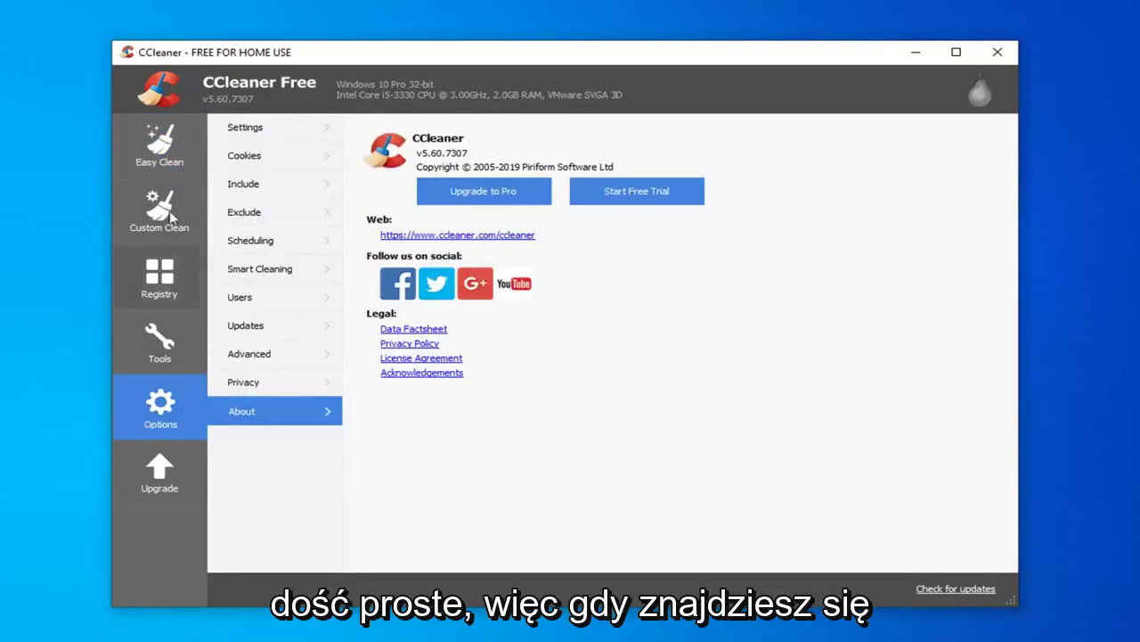
left_click(153, 278)
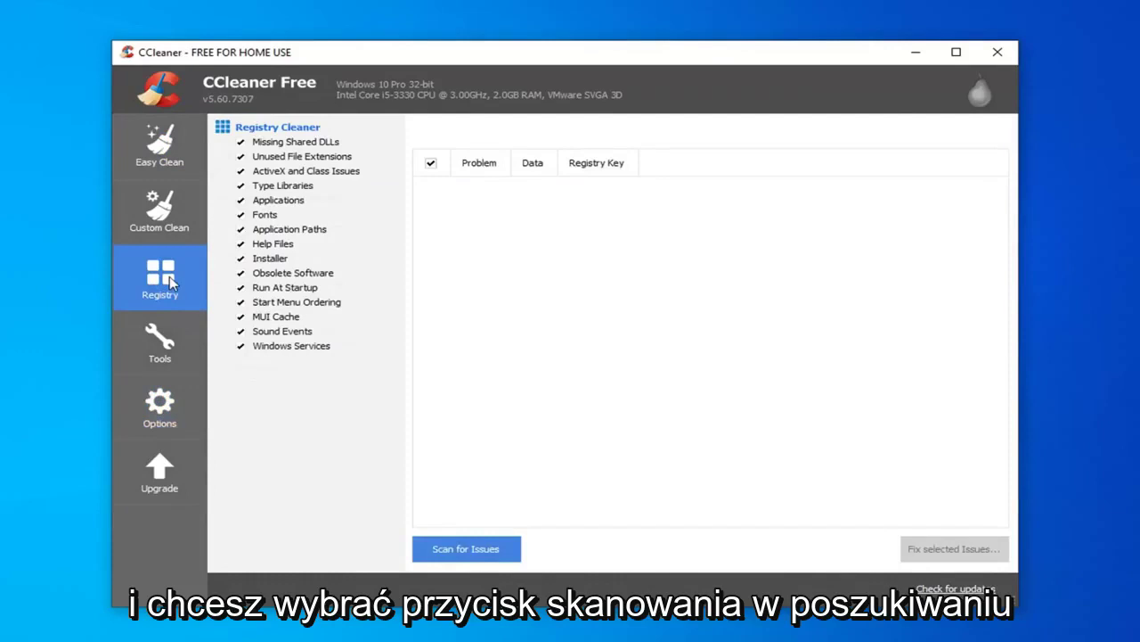
left_click(482, 553)
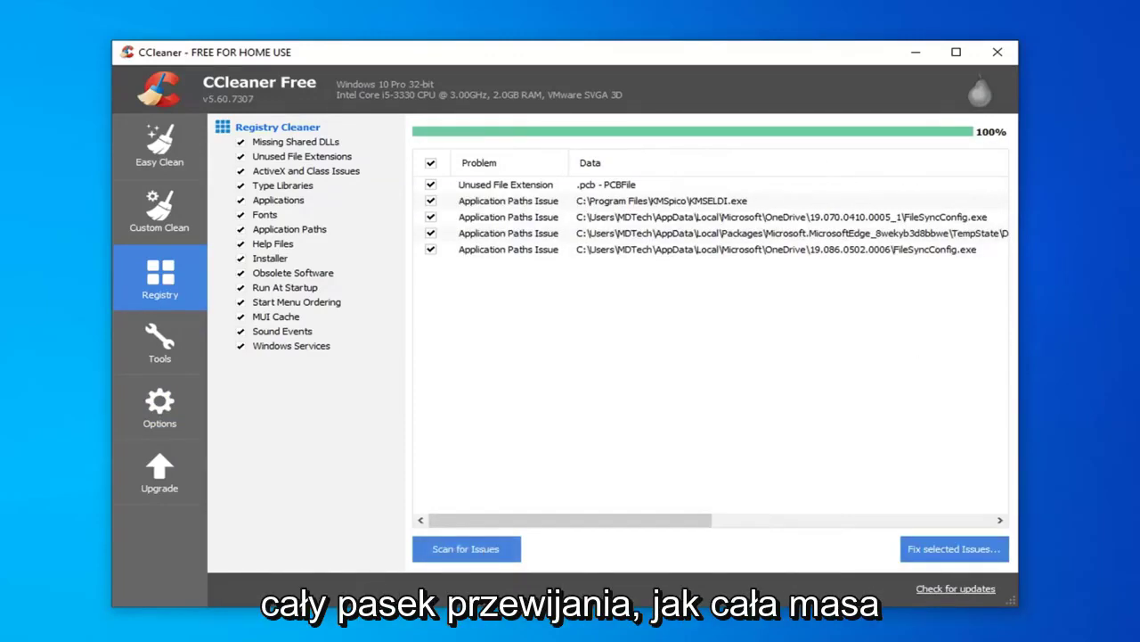
scroll(966, 360, "right", 3)
scroll(947, 392, "left", 3)
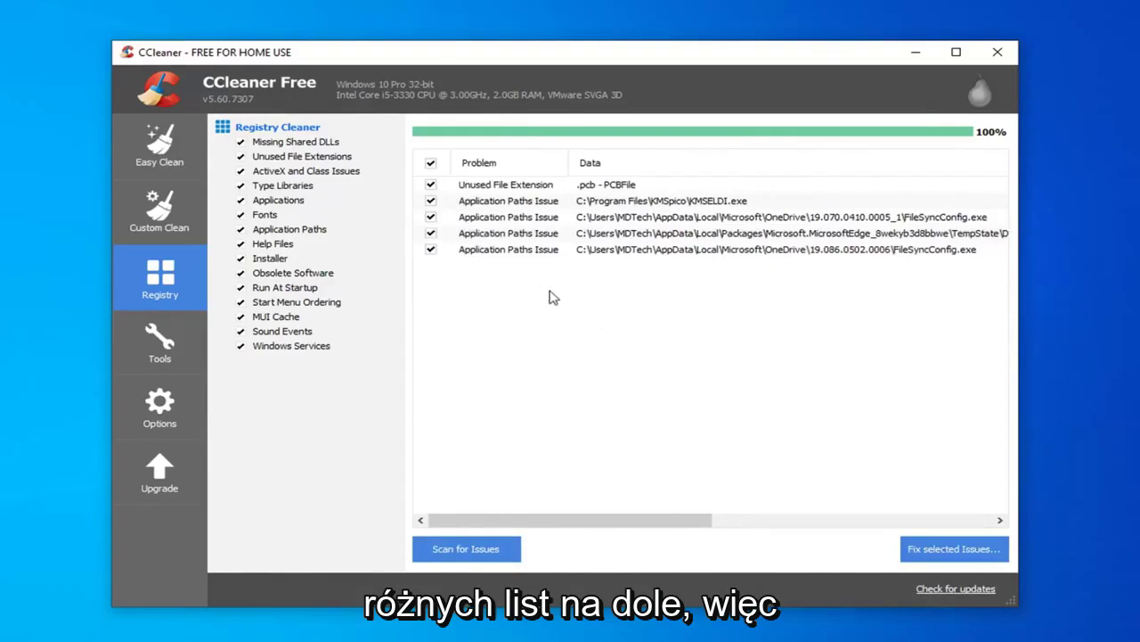
- Start fixing the selected registry issues and save a registry backup to the Desktop as 8.5.19
left_click(949, 551)
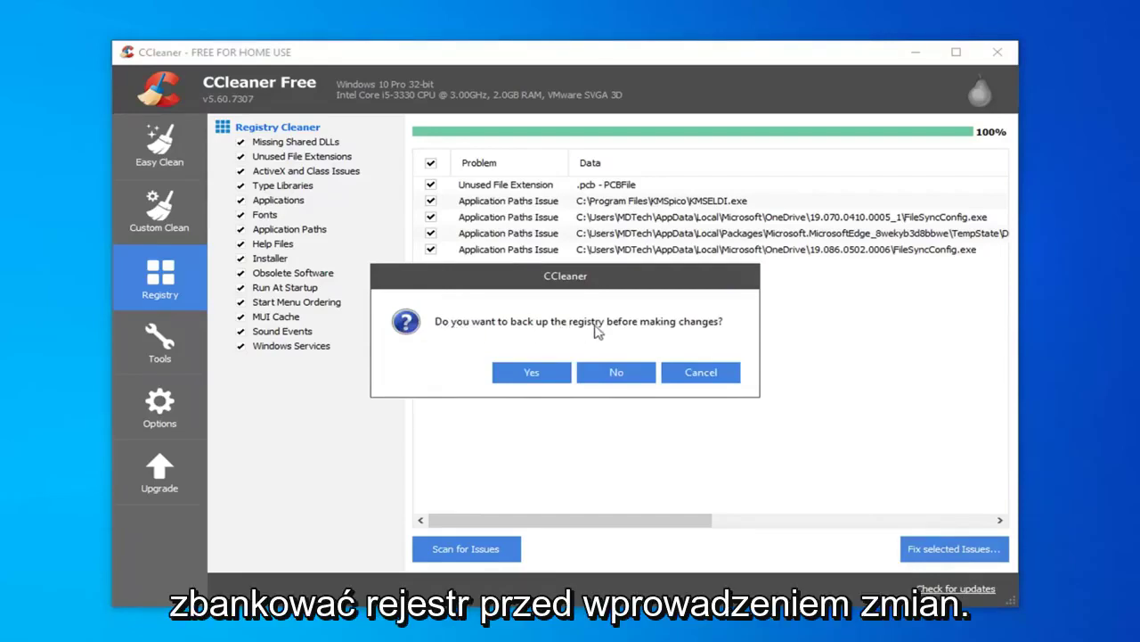
left_click(528, 373)
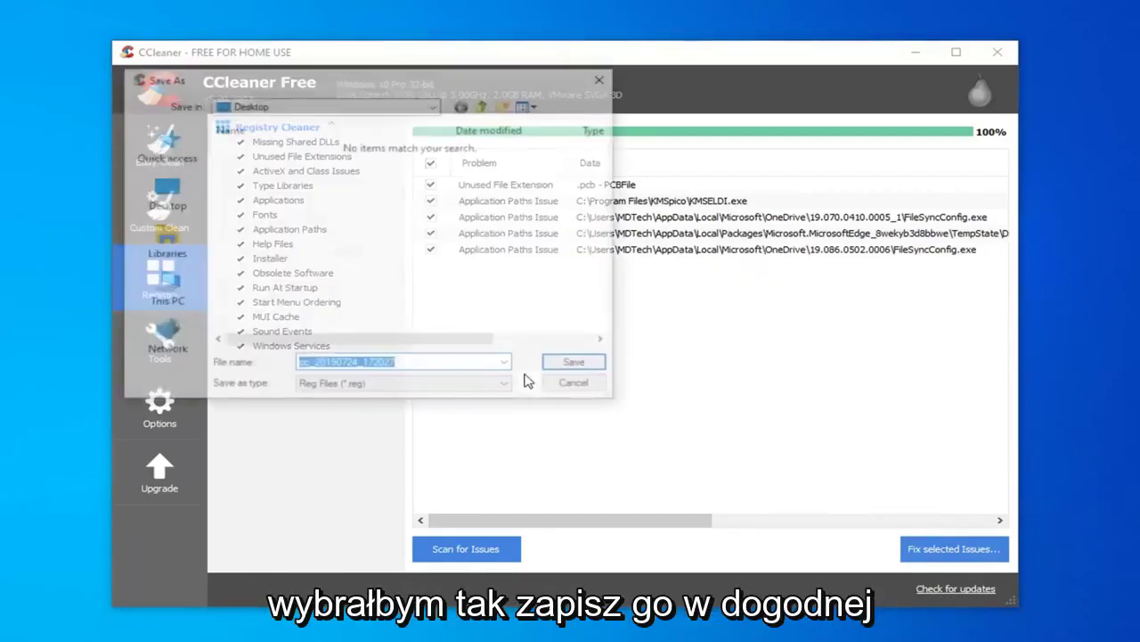
left_click(164, 190)
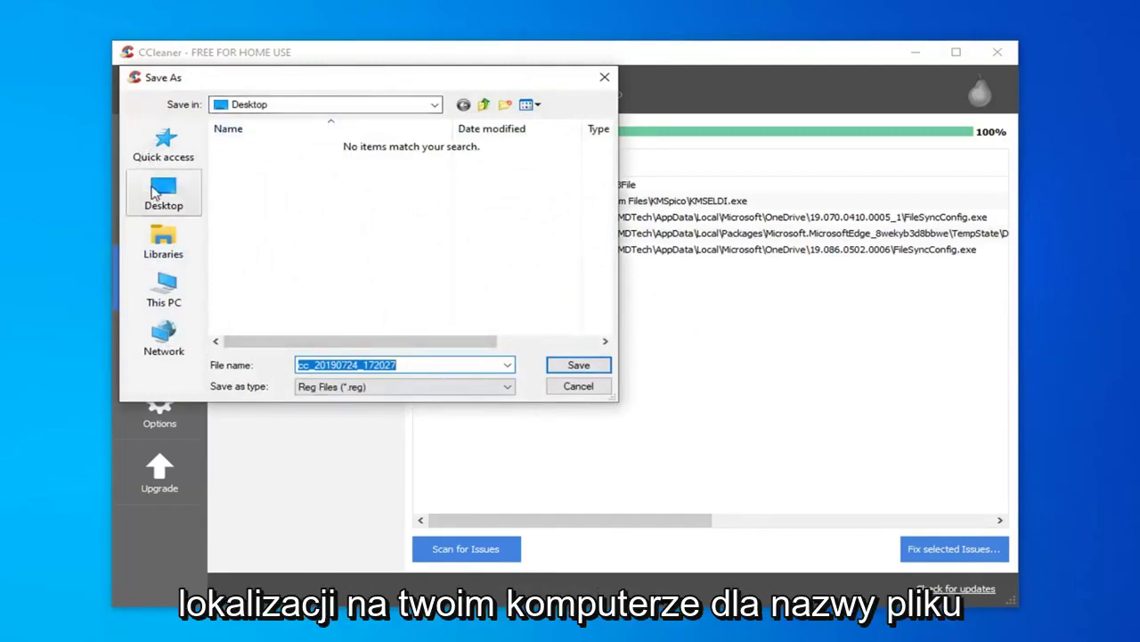
left_click(331, 365)
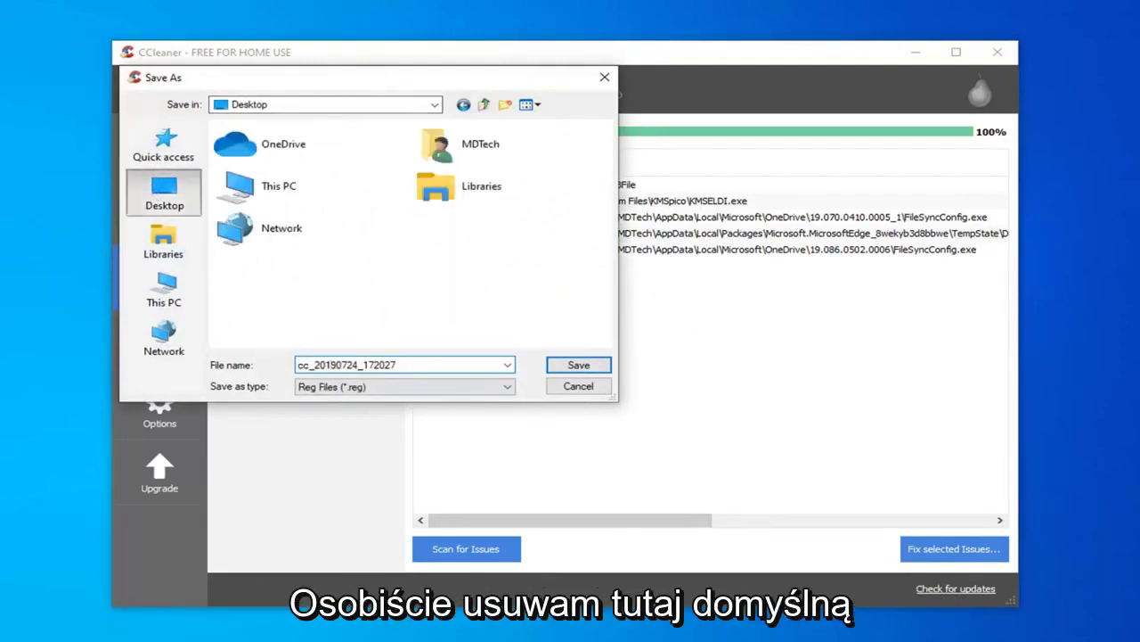
double_click(331, 365)
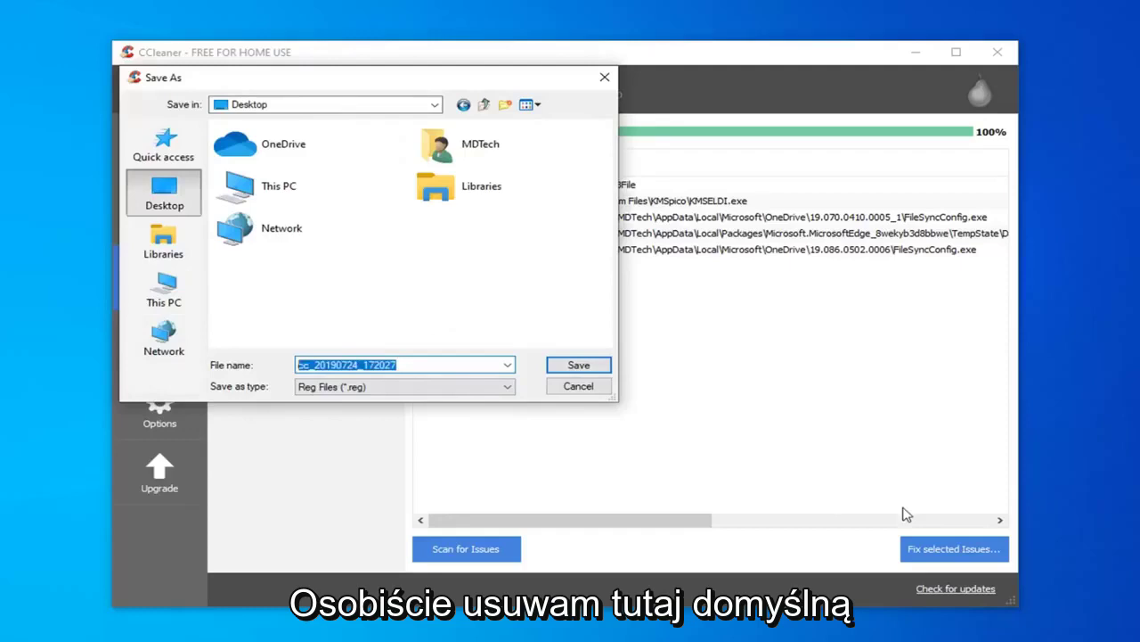
type("\\")
key("BackSpace")
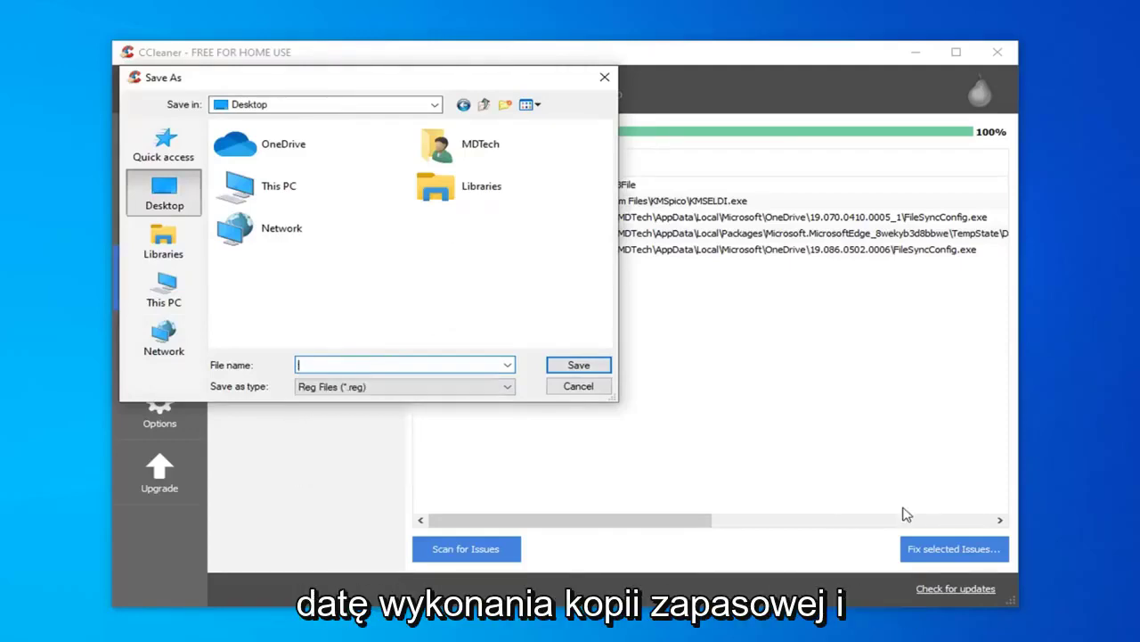
type("7-9")
left_click(592, 369)
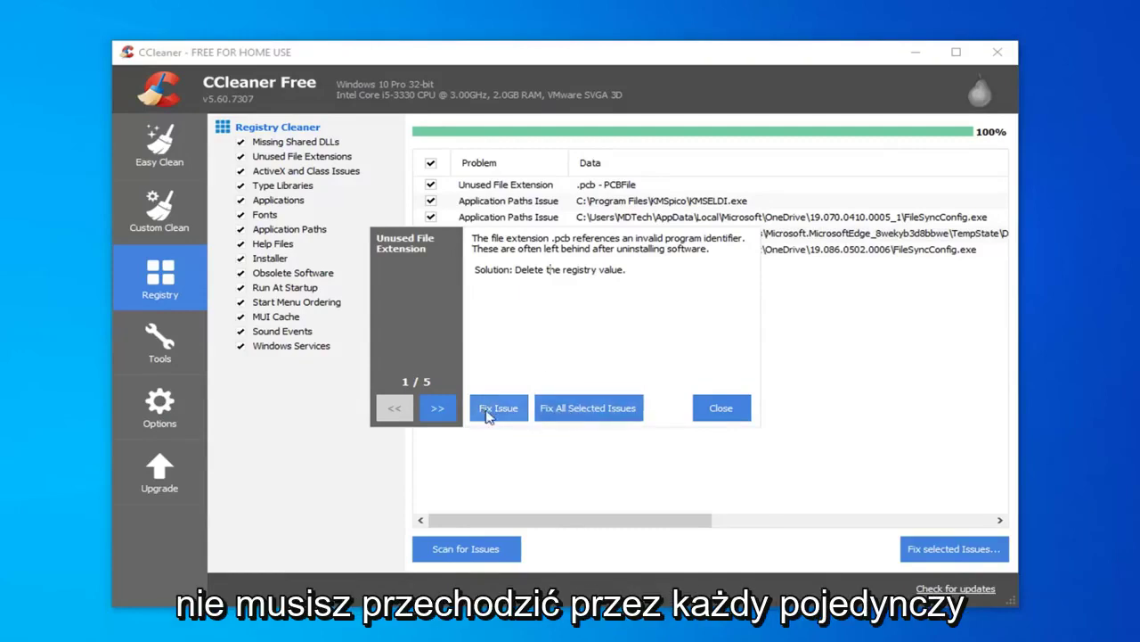
- Fix all selected registry issues at once, then close the issue dialog and CCleaner
left_click(595, 408)
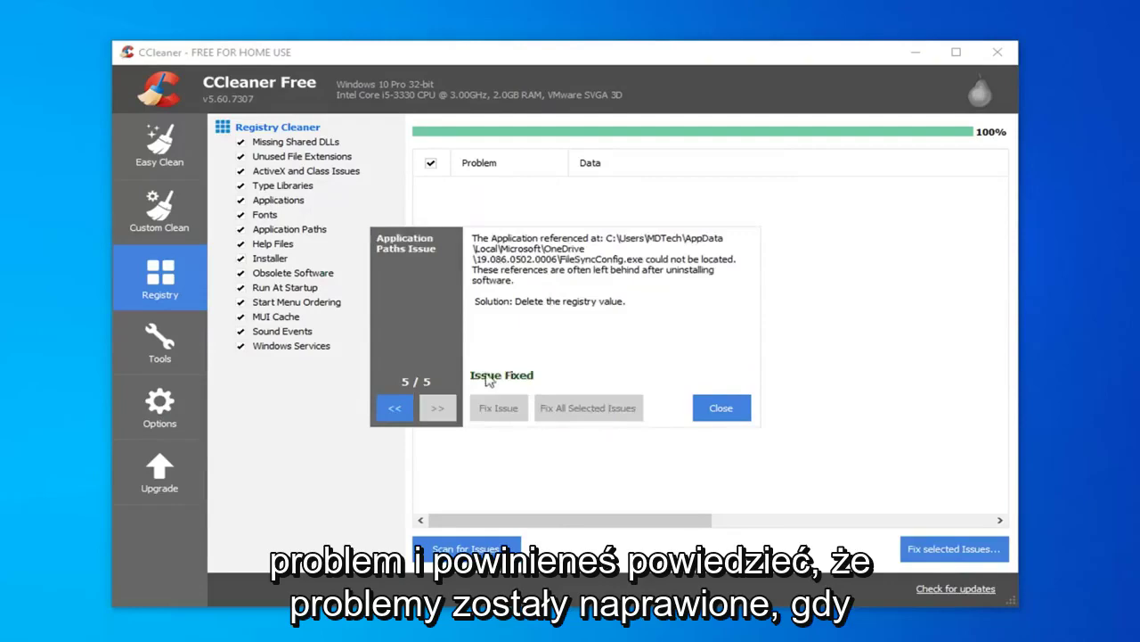
left_click(716, 410)
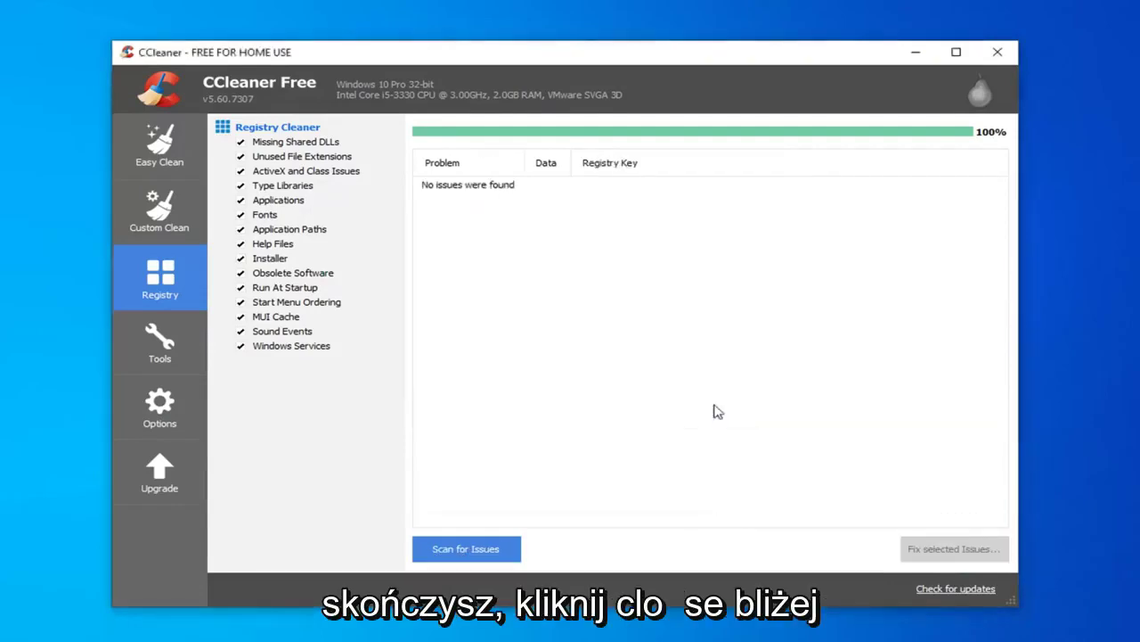
left_click(998, 52)
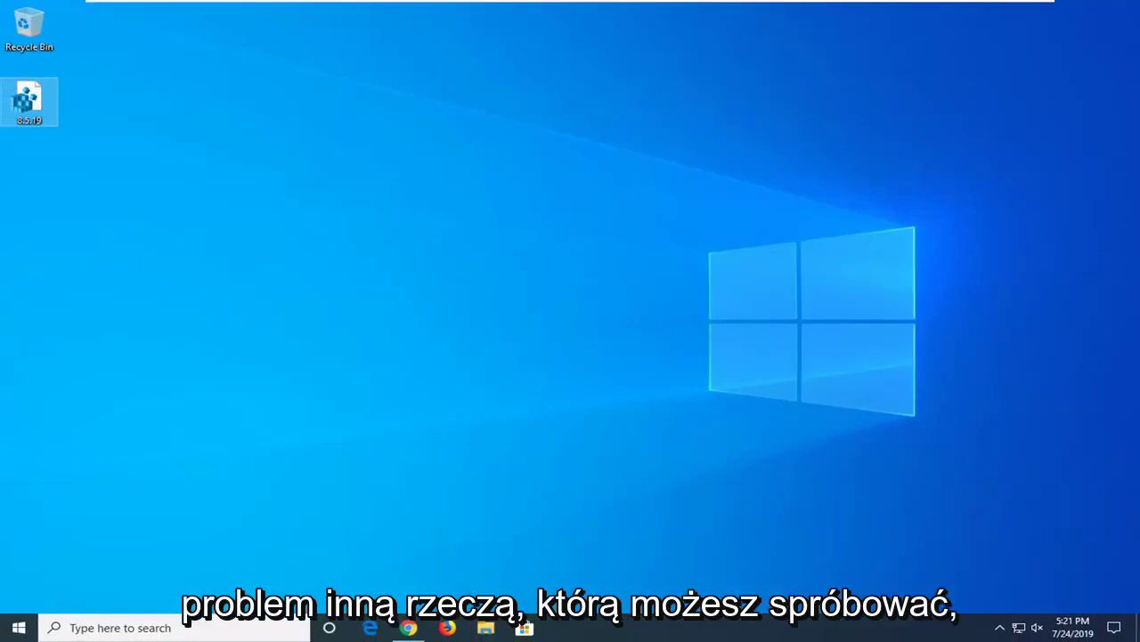
- Search the computer for disk cleanup and launch the Disk Cleanup app
left_click(16, 628)
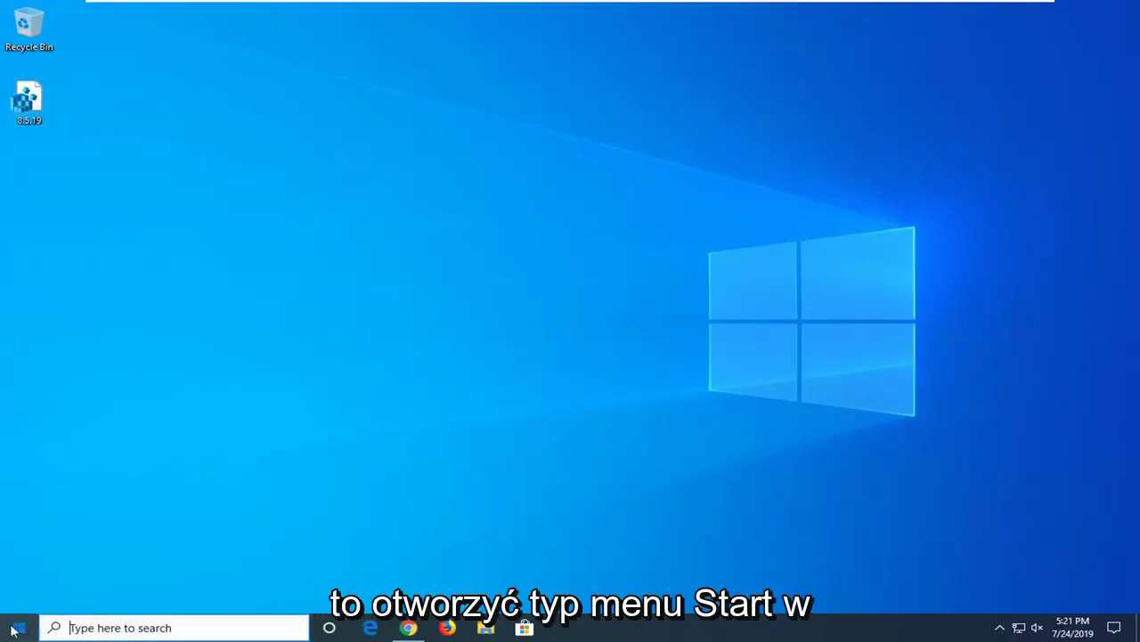
type("disk ")
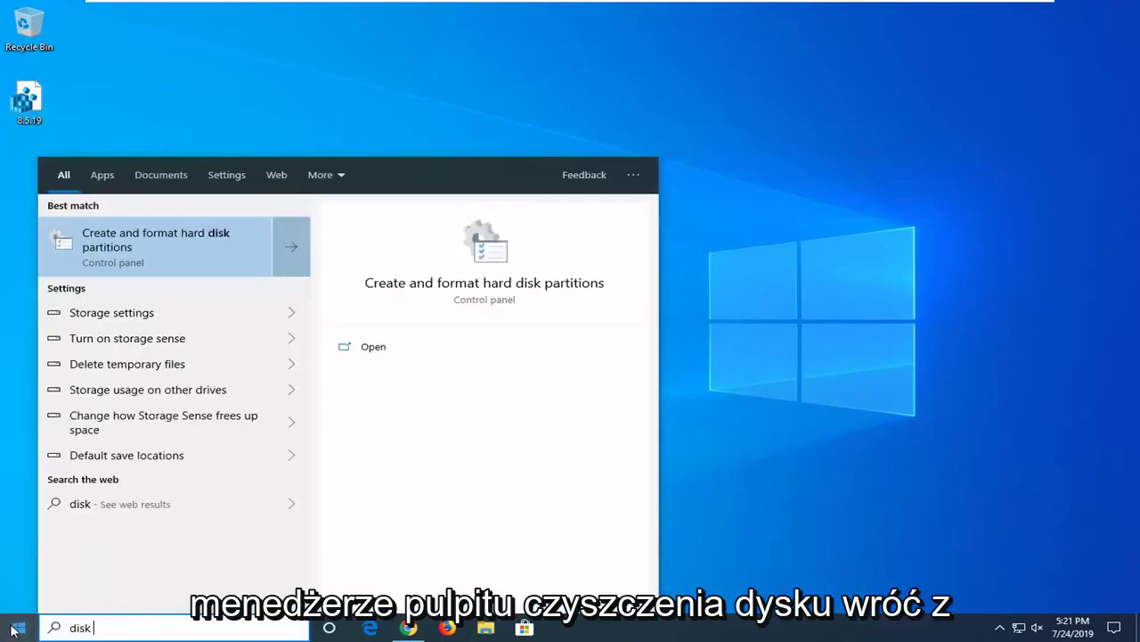
type("cleanup")
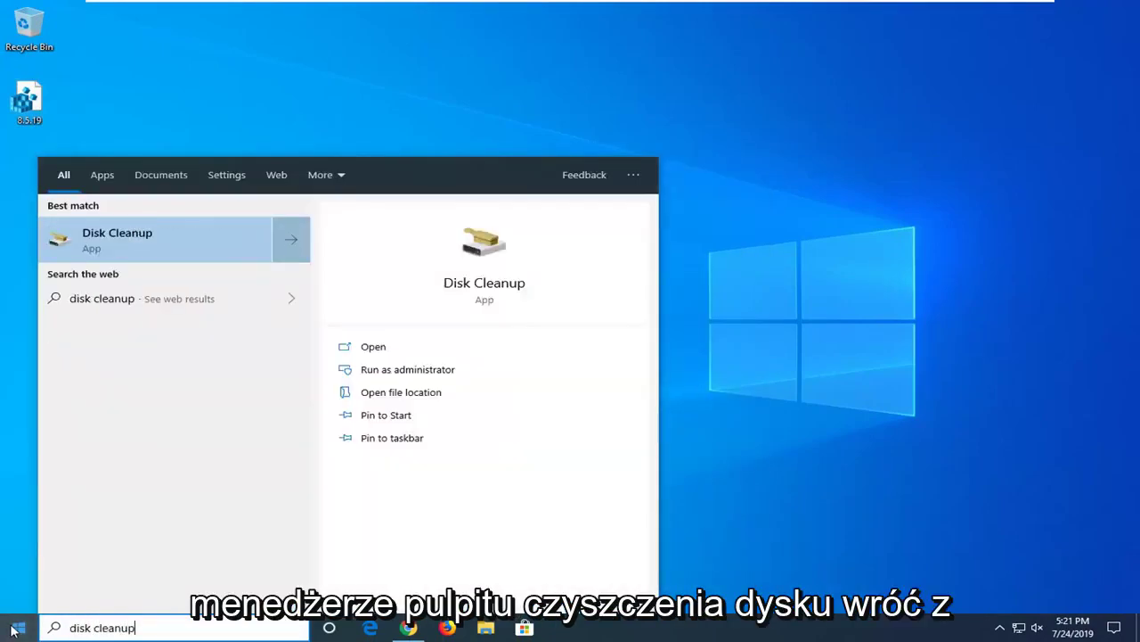
left_click(130, 233)
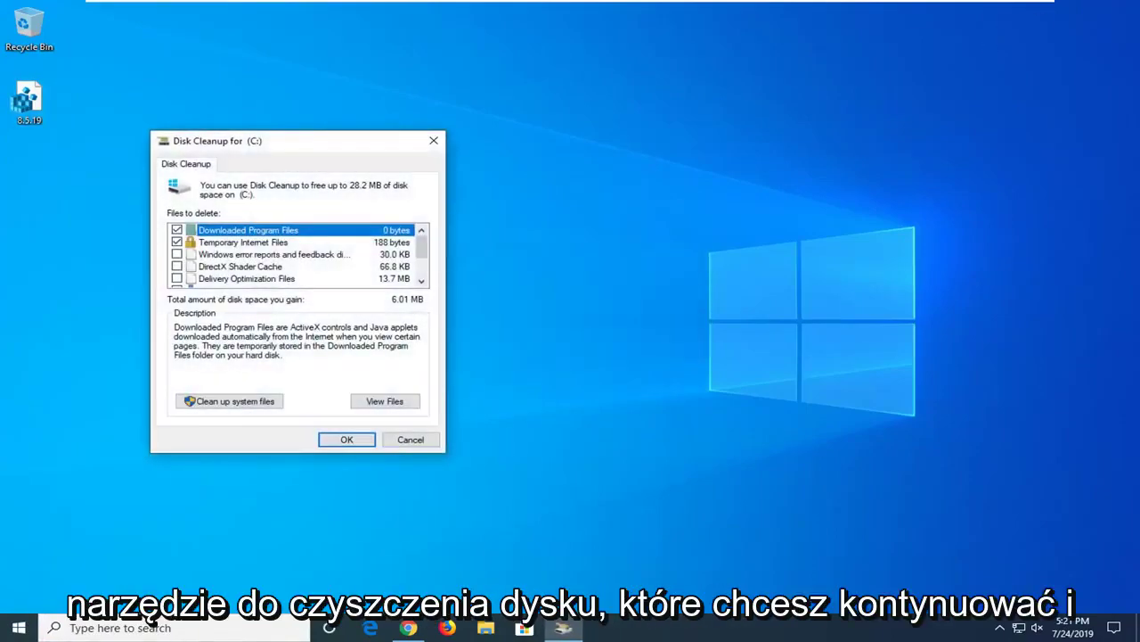
- Include system files in the cleanup of drive C: and permanently delete the file categories checked by default
left_click_drag(343, 138, 616, 132)
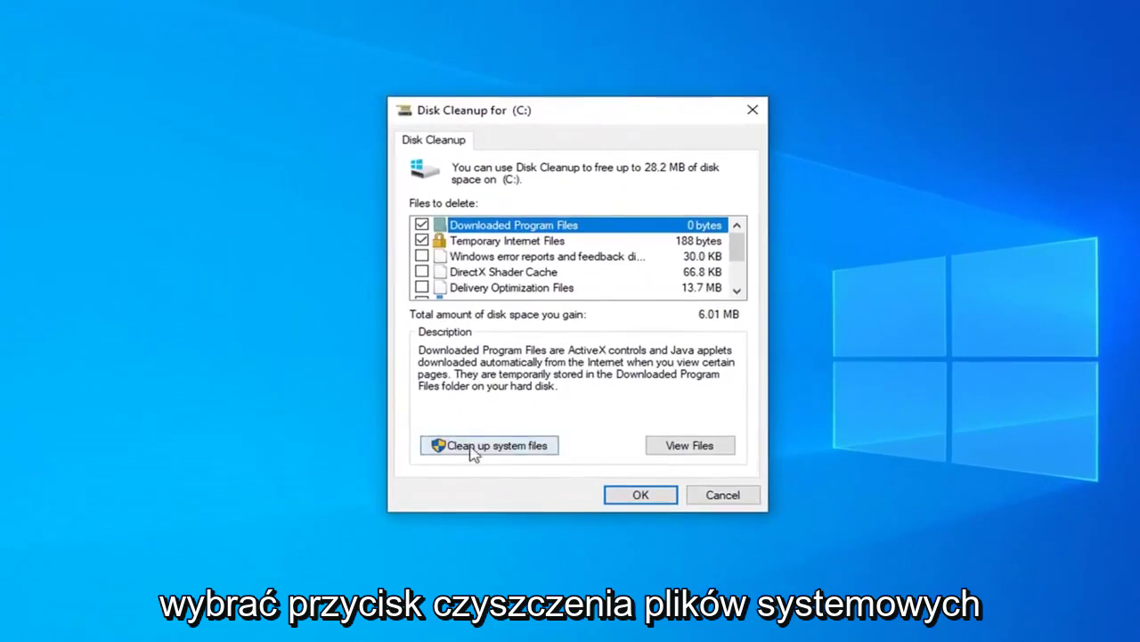
left_click(474, 450)
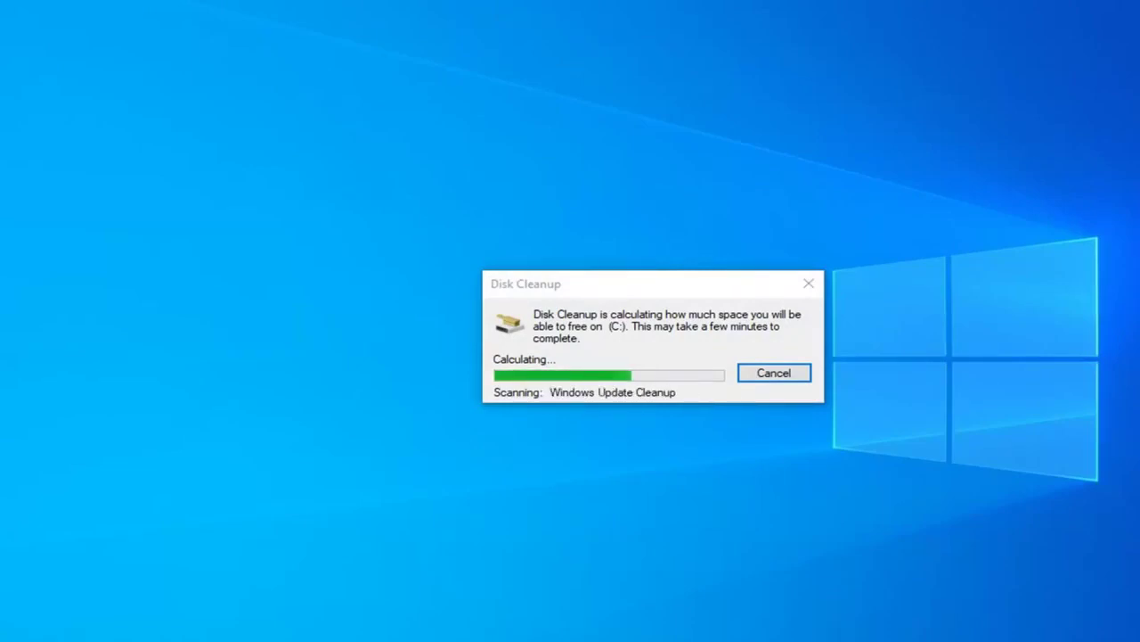
left_click_drag(351, 152, 554, 109)
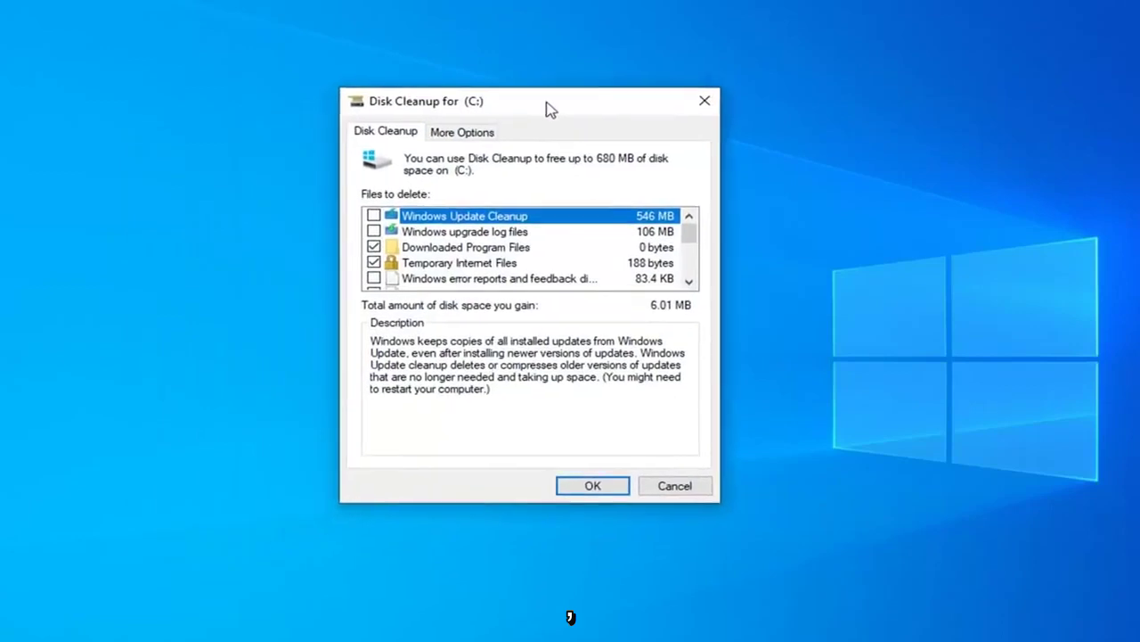
left_click(592, 489)
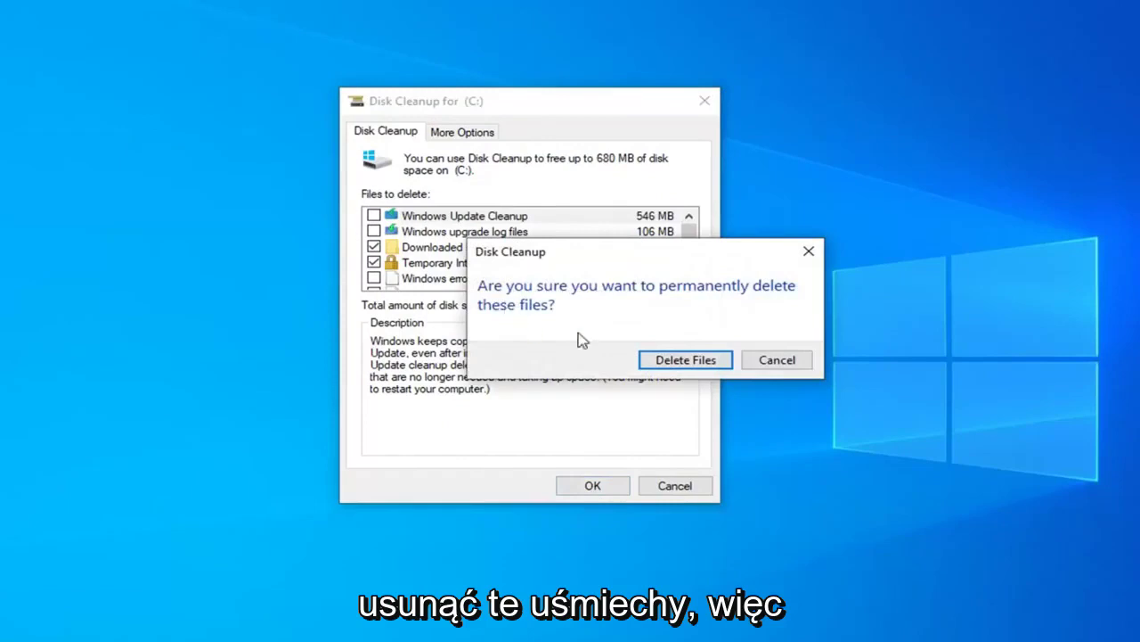
left_click(676, 361)
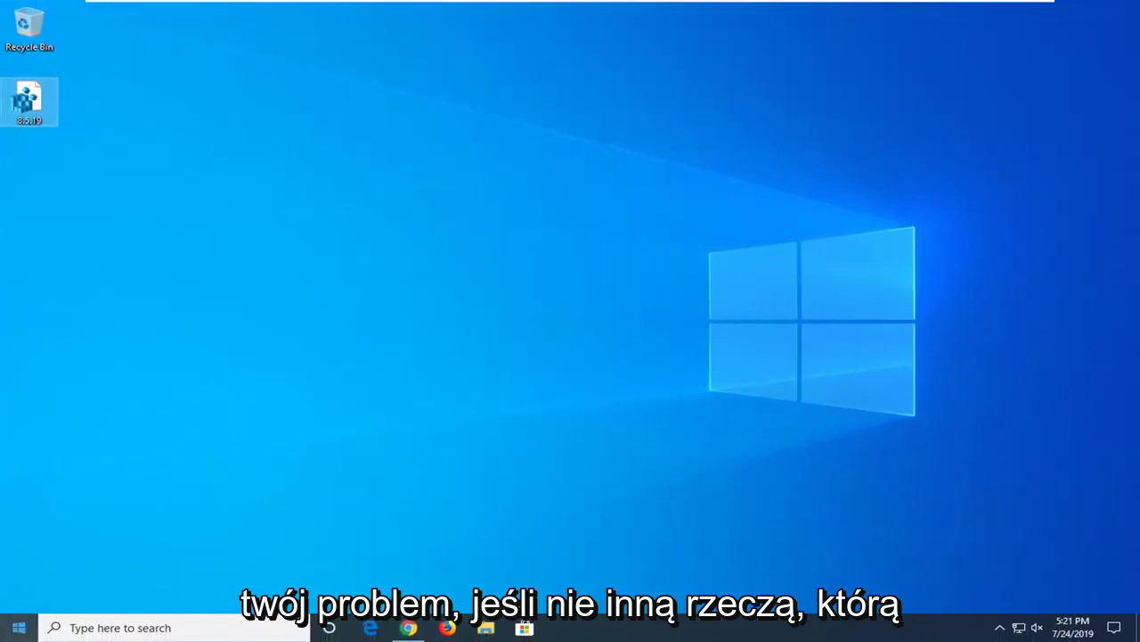
- Search for cmd, run Command Prompt as administrator and allow it to make changes to the device
left_click(12, 629)
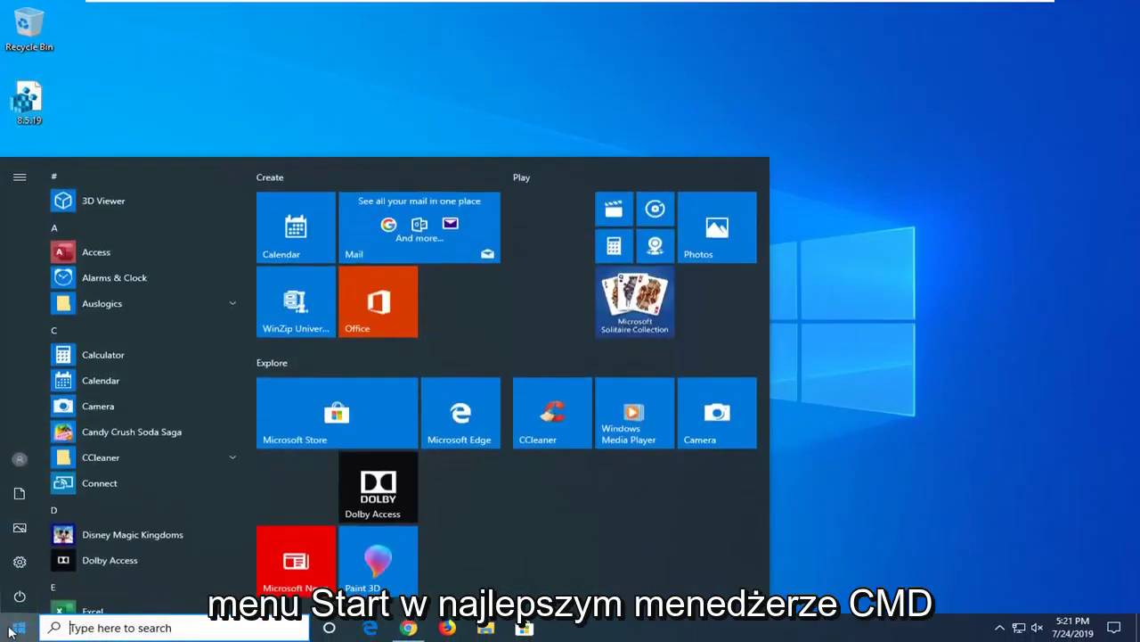
type("cmd")
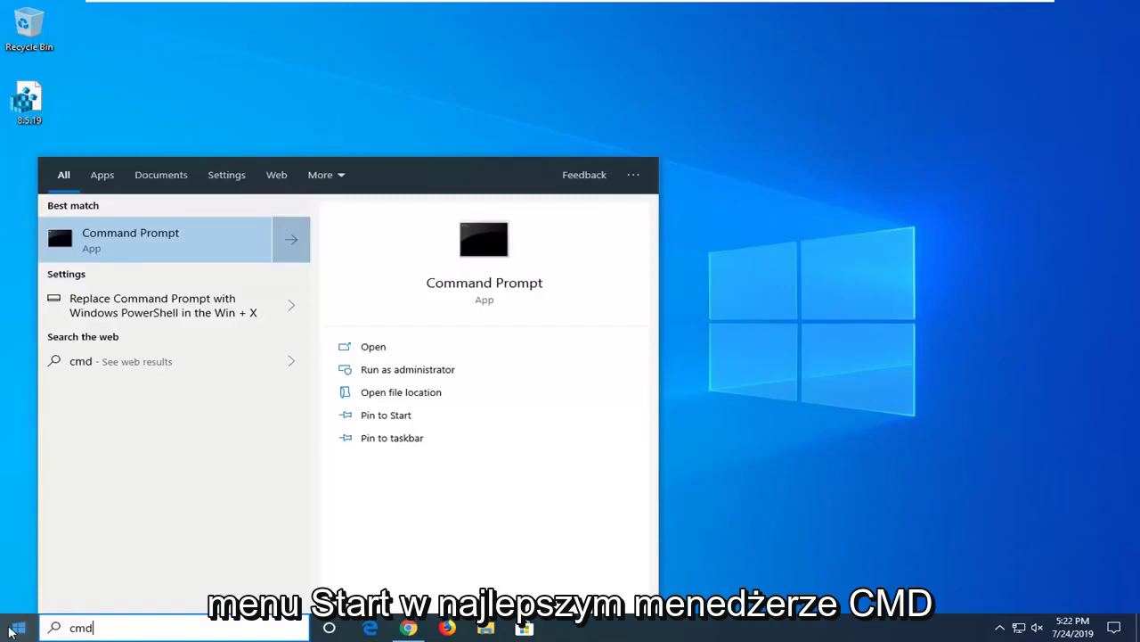
right_click(126, 251)
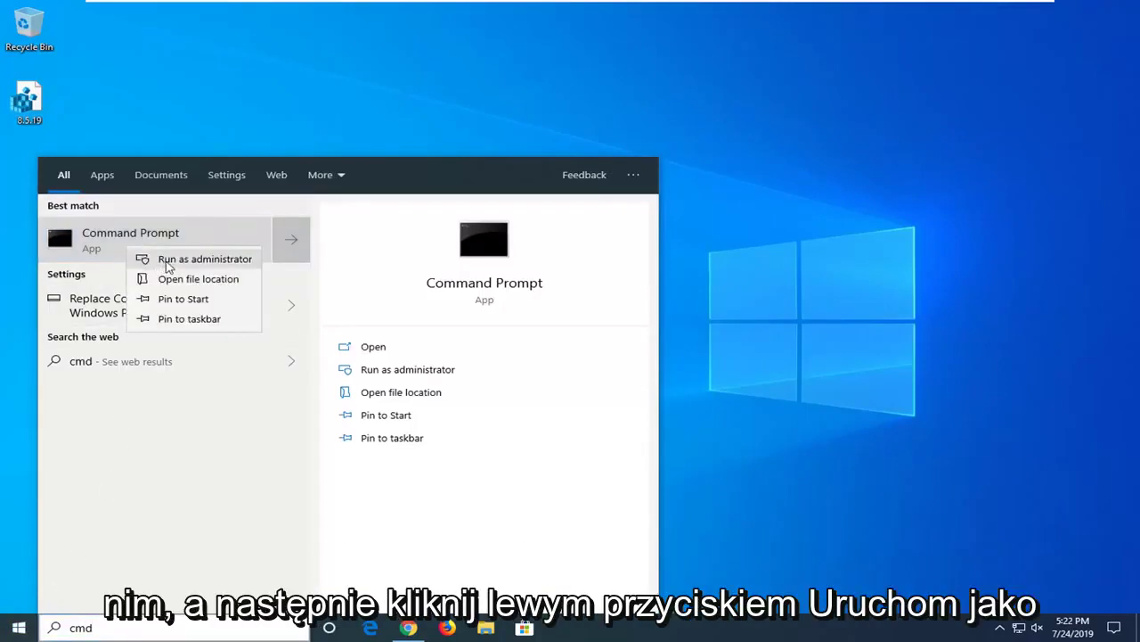
left_click(167, 260)
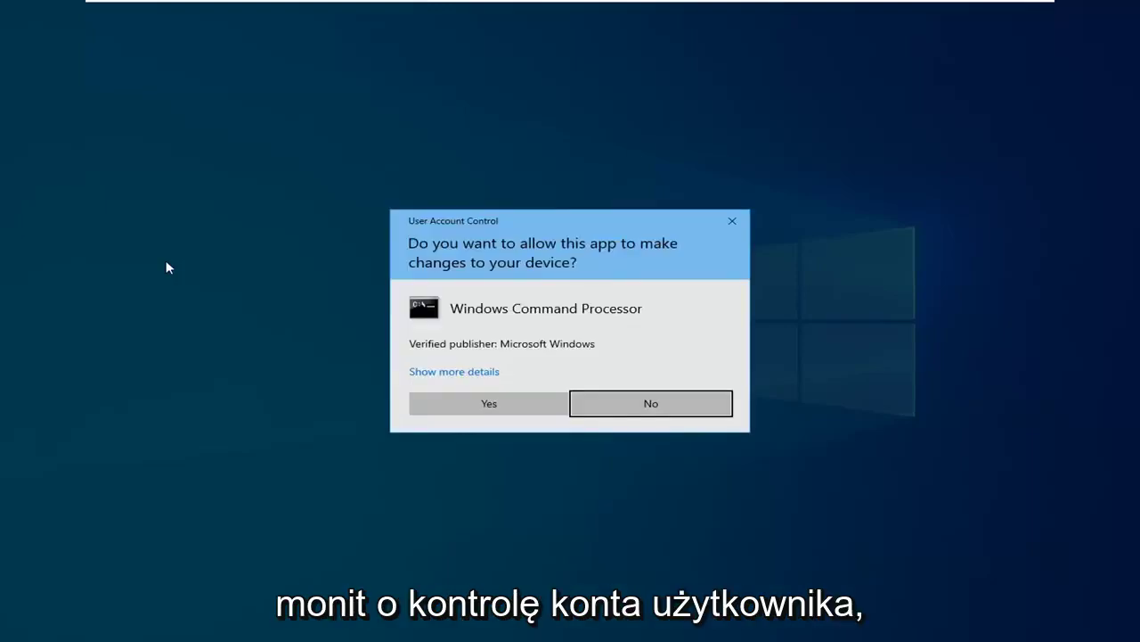
left_click(453, 405)
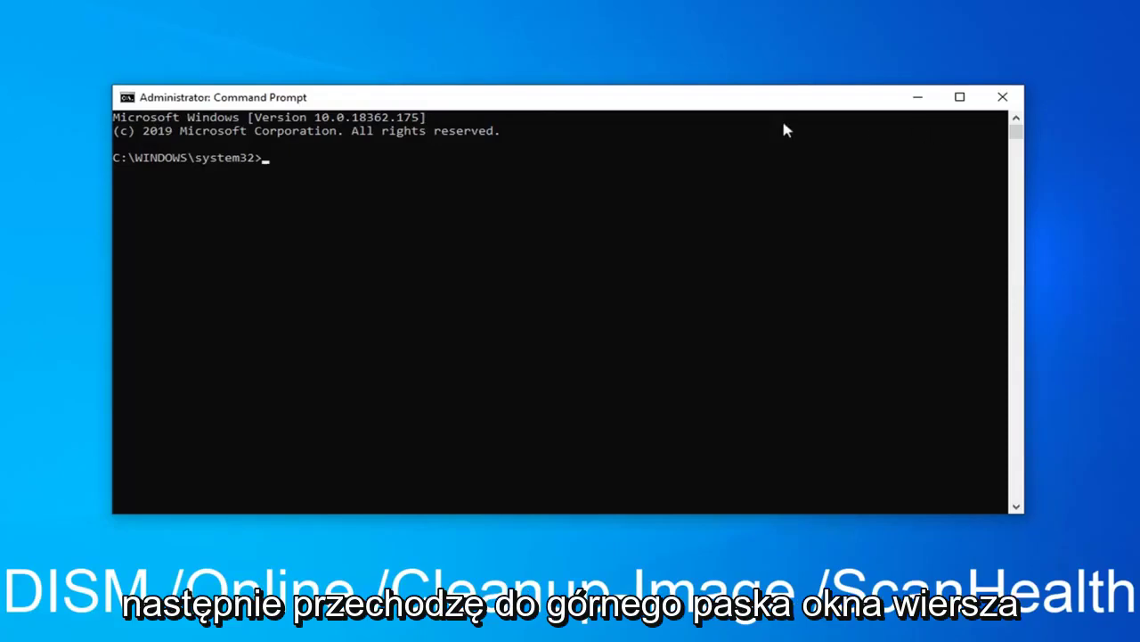
- Paste and run the command DISM /Online /Cleanup-Image /ScanHealth, then close the Command Prompt window
right_click(504, 104)
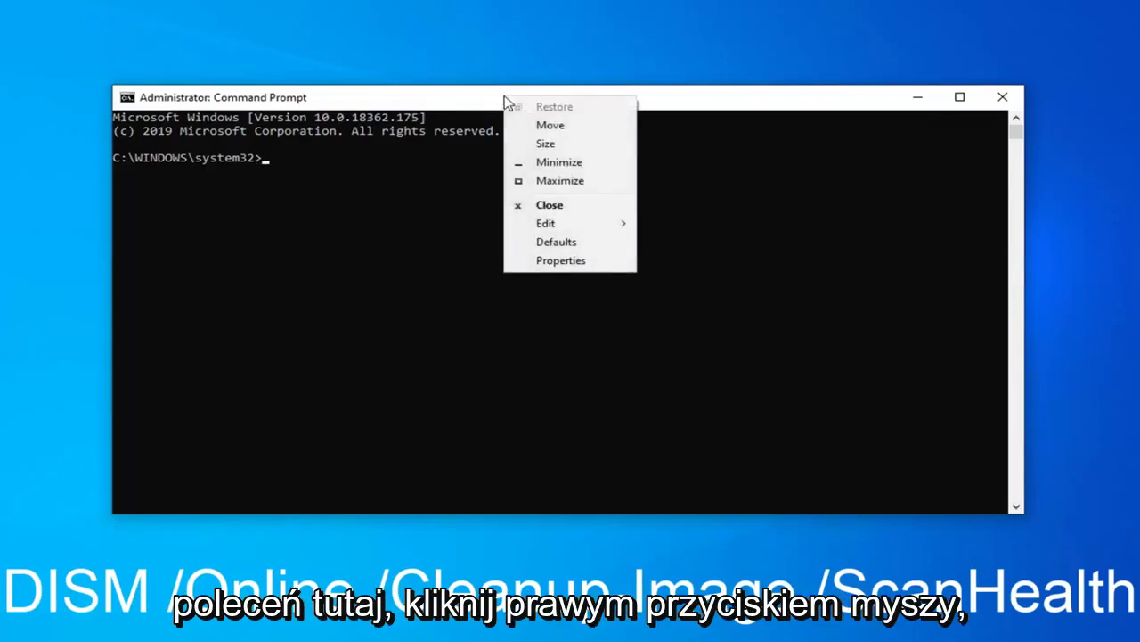
left_click(544, 224)
left_click(675, 260)
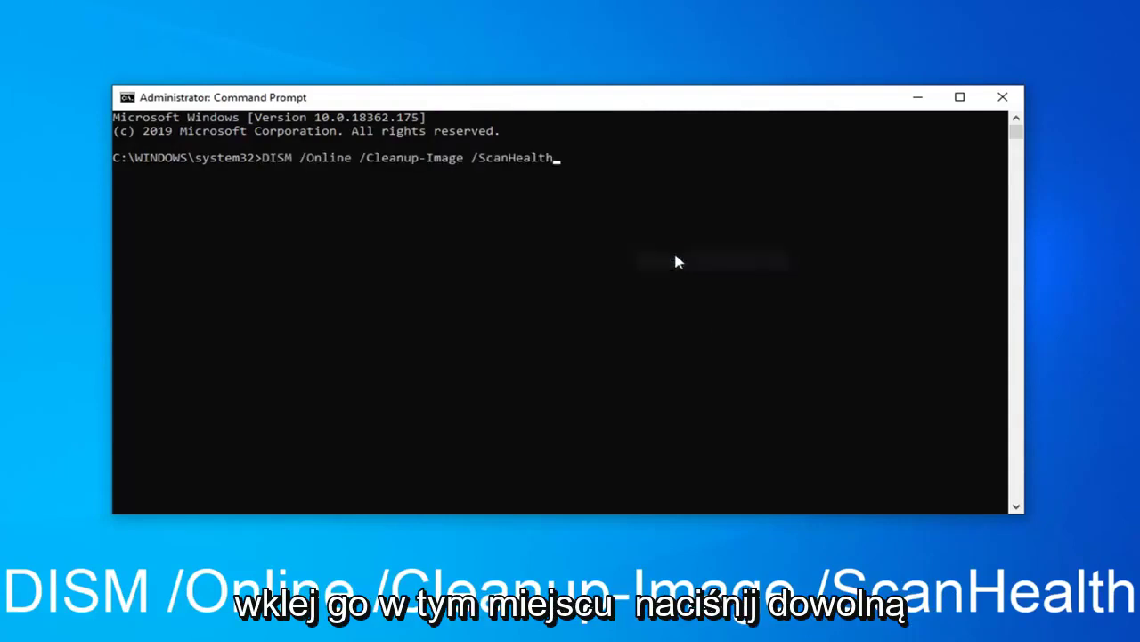
key("Return")
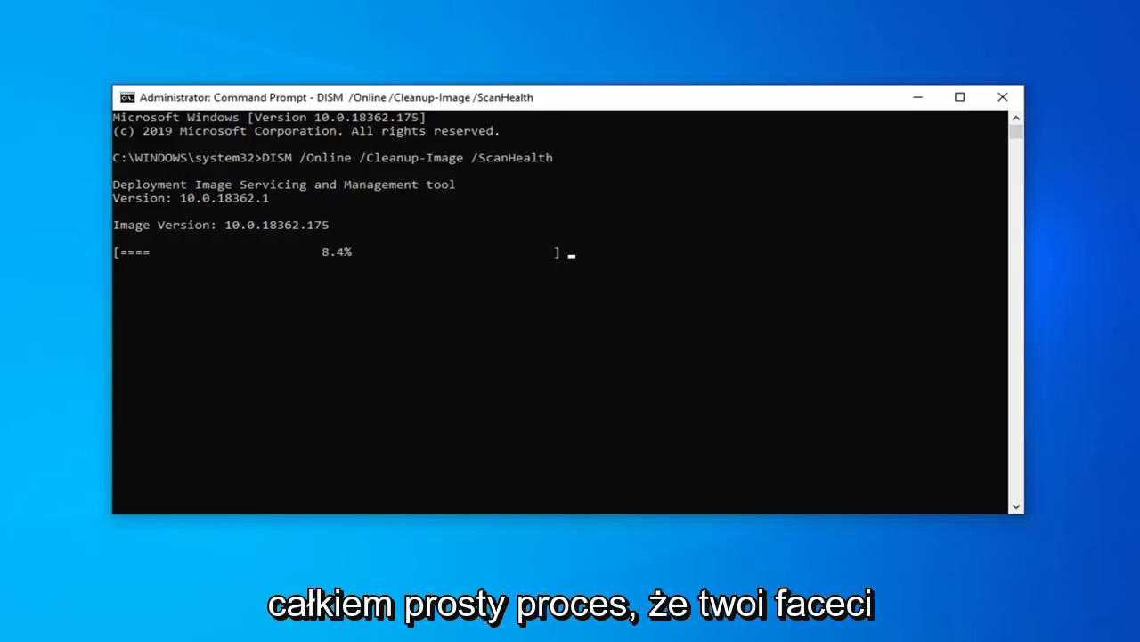
left_click(1002, 96)
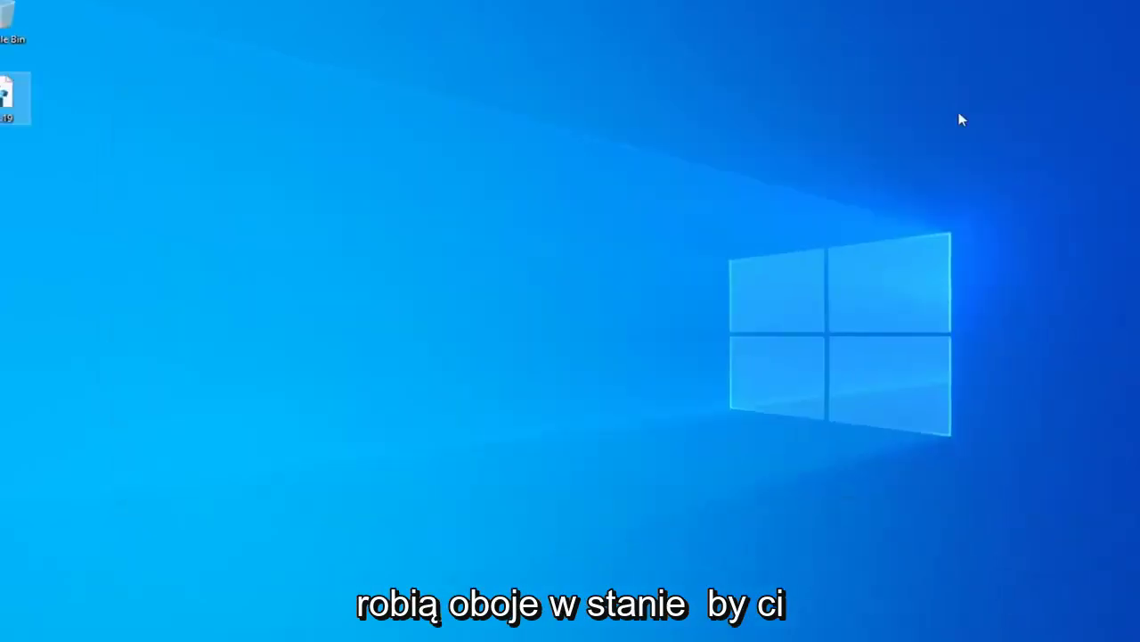